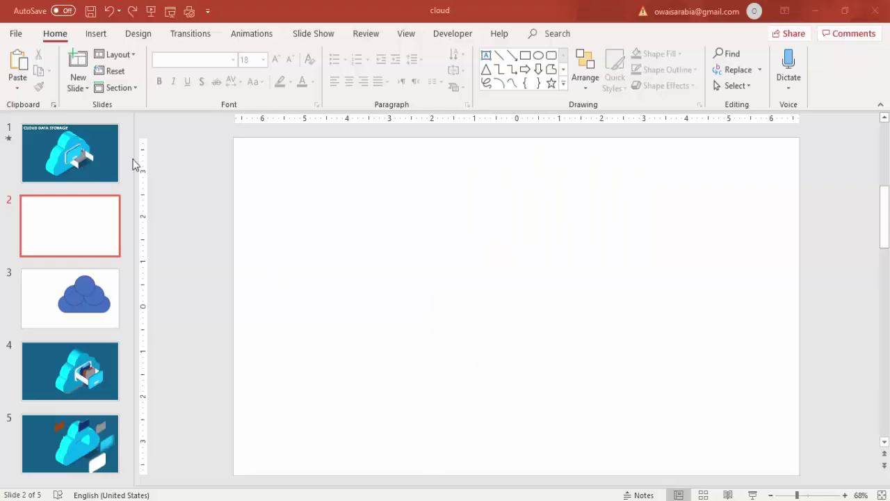
Draw a fully rounded pill, about 7.08" wide by 2.29" tall, in the lower middle of slide 2
click(97, 33)
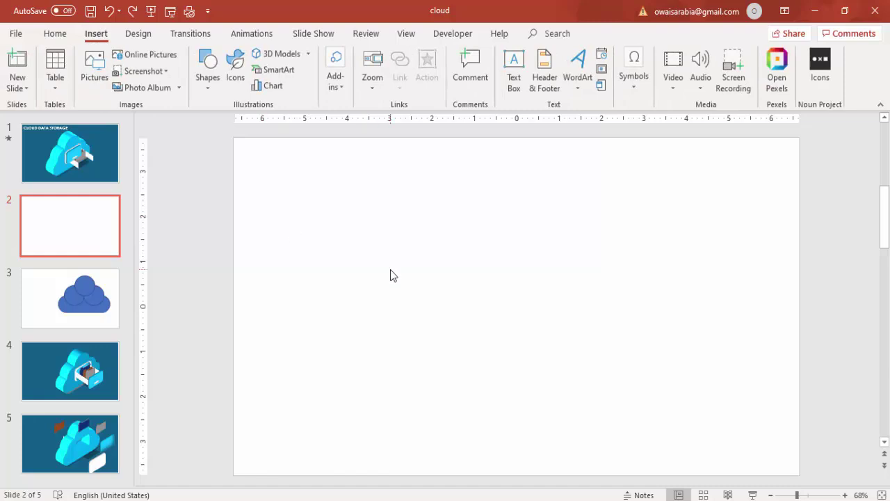
click(207, 85)
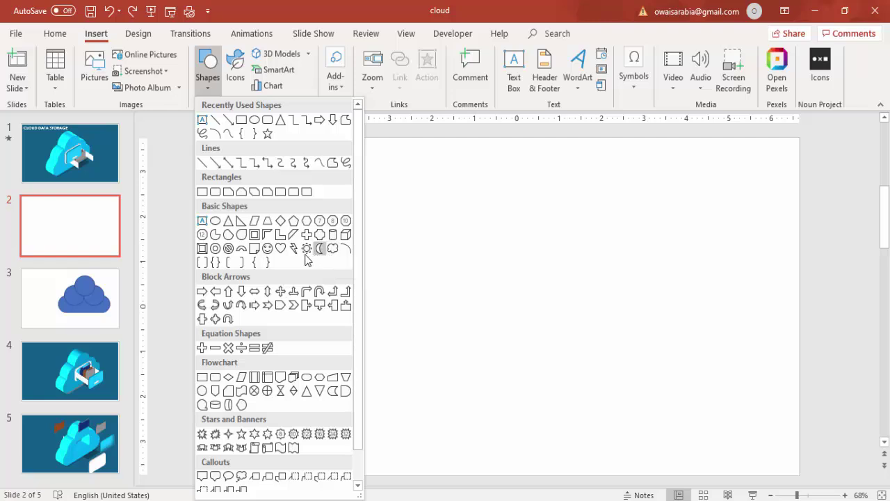
click(215, 192)
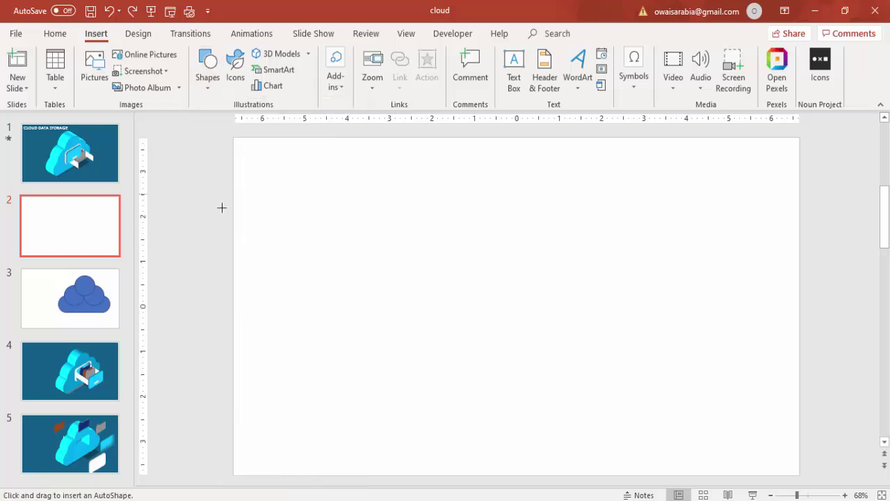
drag(382, 285, 683, 404)
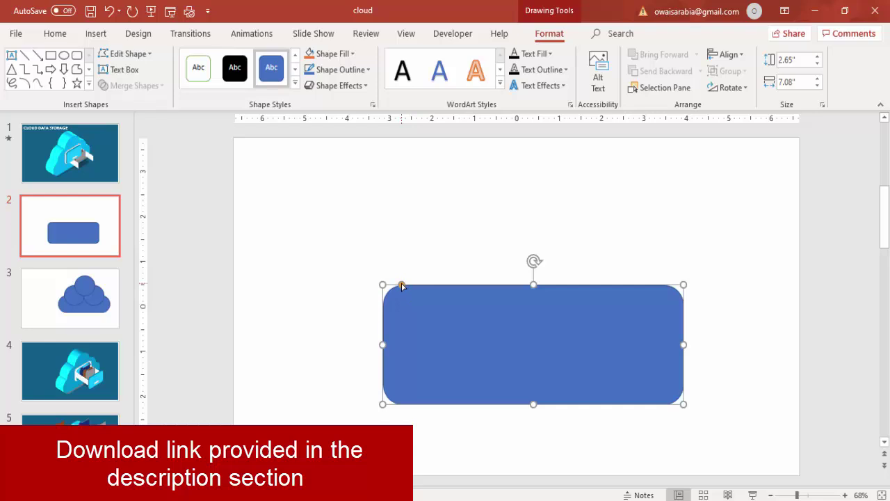
drag(402, 285, 512, 317)
drag(505, 284, 503, 302)
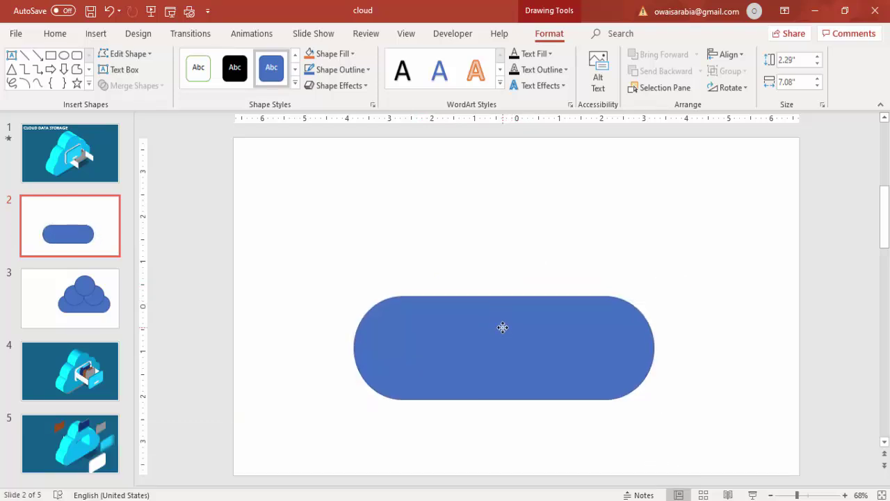
click(421, 243)
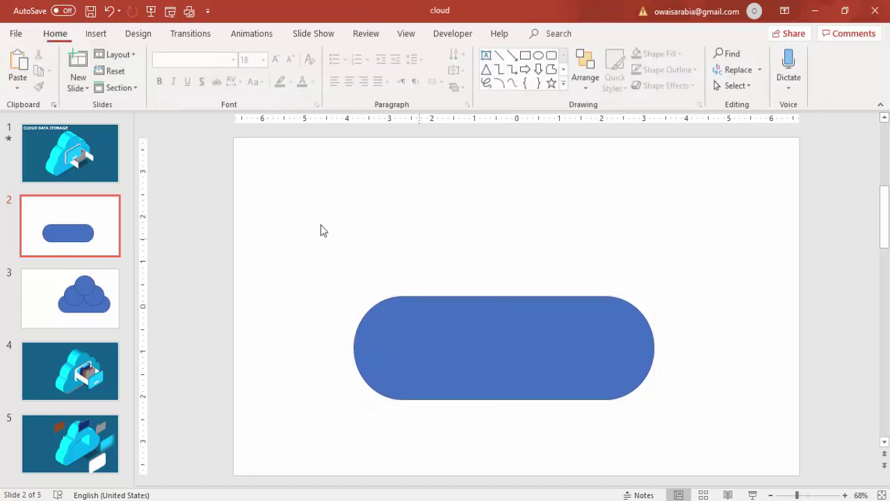
Draw a 2.6" circle, duplicate it twice, and arrange the three circles along the pill's top
click(96, 36)
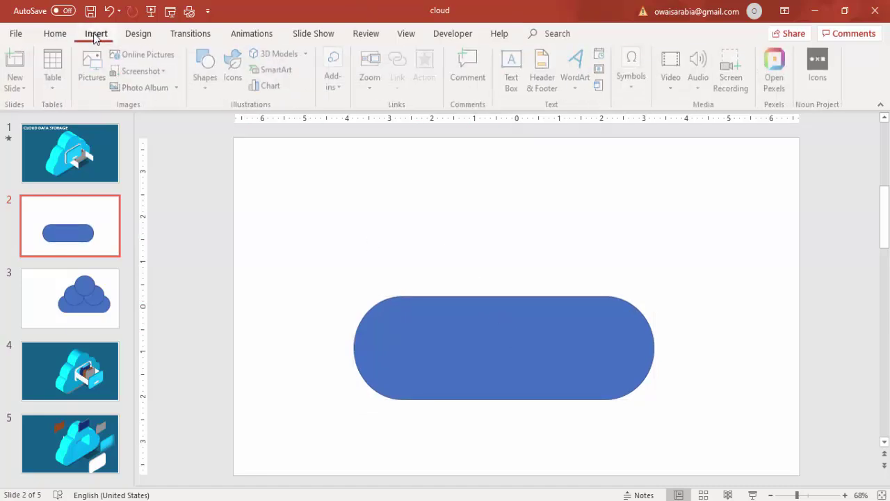
click(206, 82)
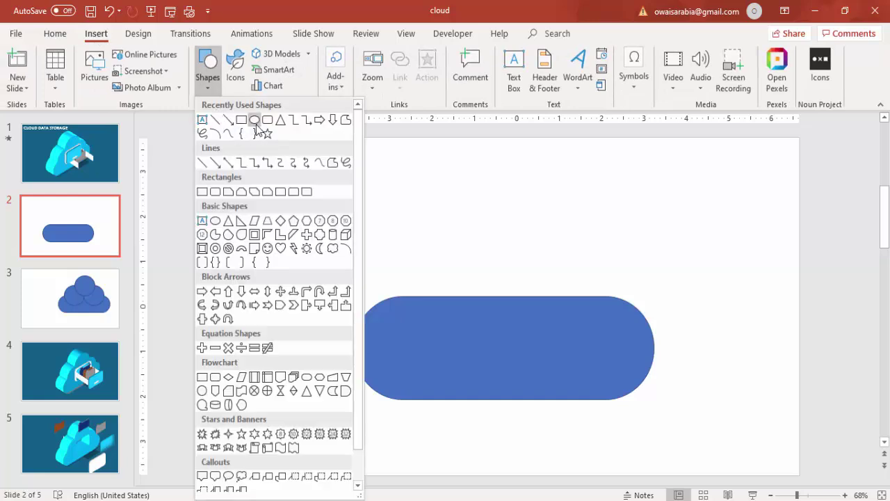
click(214, 223)
drag(372, 235, 515, 263)
key(ctrl+d)
drag(603, 238, 596, 313)
drag(454, 314, 457, 317)
click(697, 341)
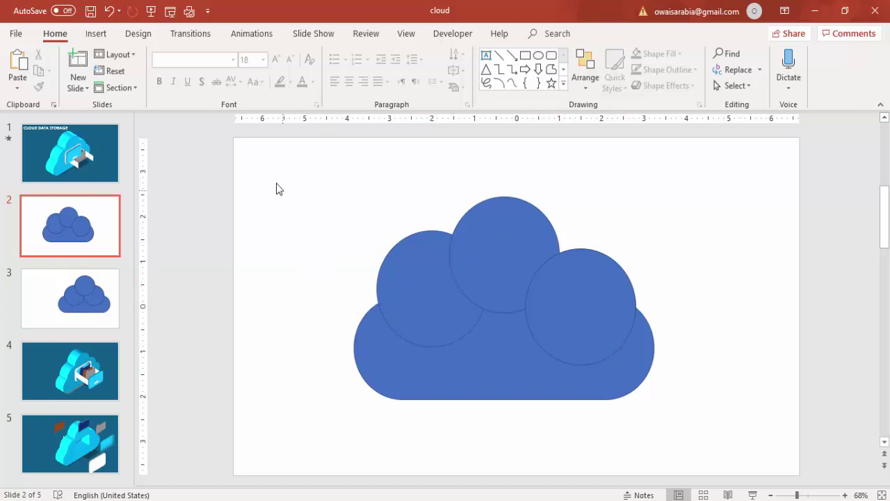
Nudge the left circle right and down and the right circle slightly left over the pill
click(472, 378)
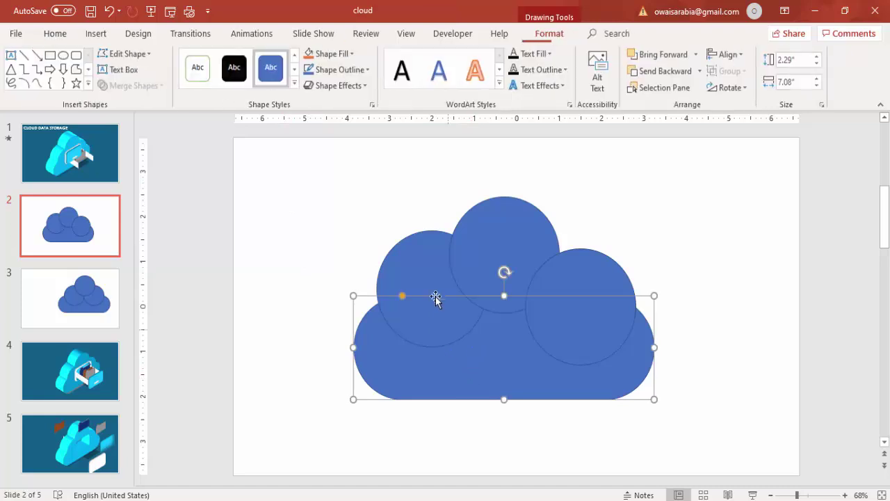
shift+click(445, 282)
shift+click(508, 240)
shift+click(574, 293)
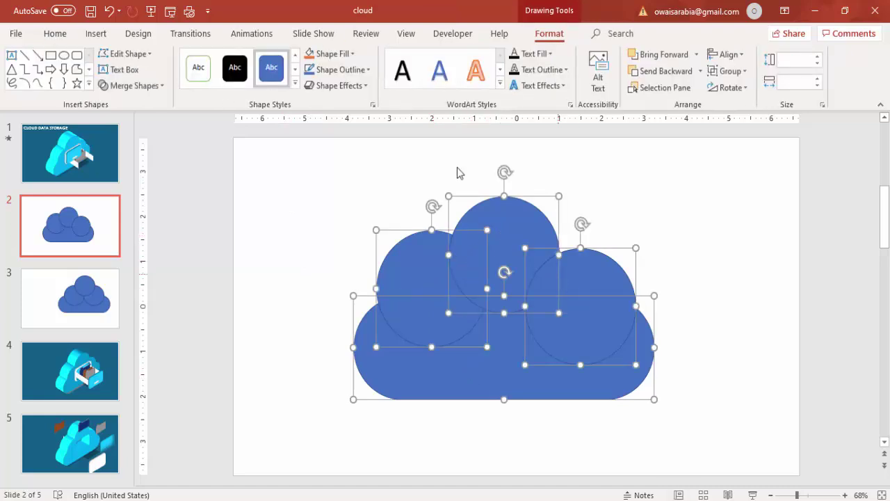
click(131, 86)
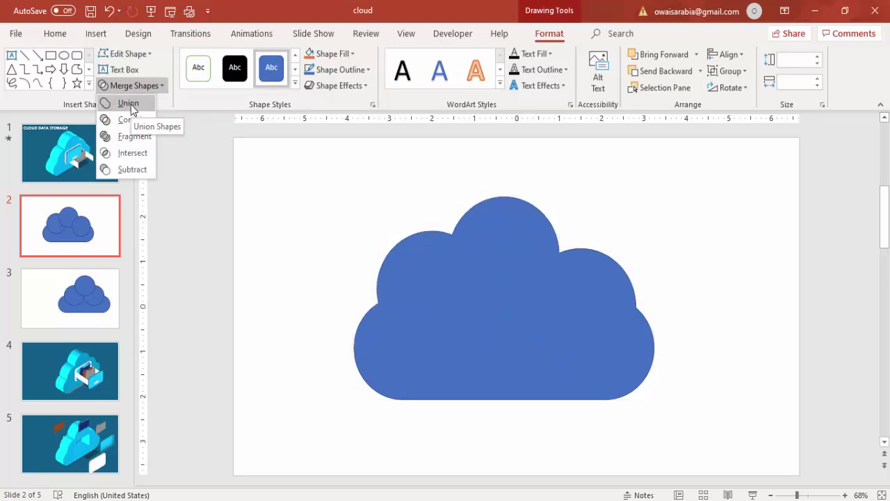
click(344, 249)
click(411, 272)
drag(411, 273, 420, 280)
drag(607, 289, 588, 280)
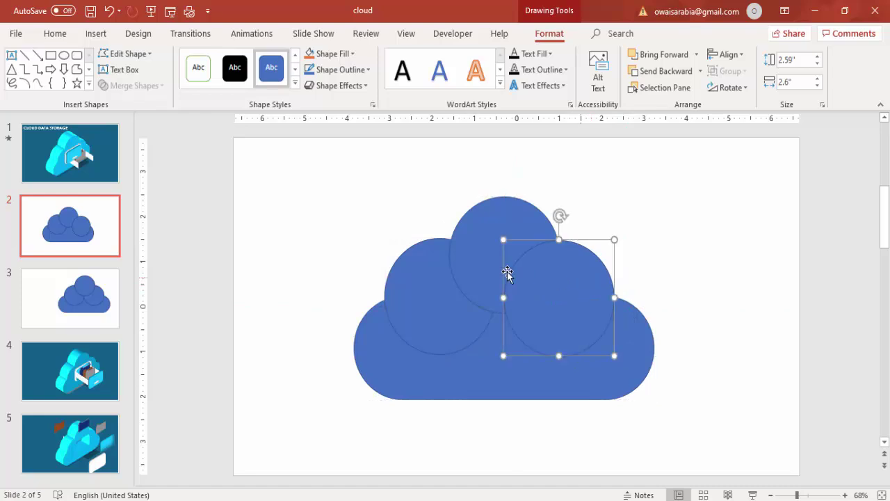
Union the pill and three circles into one cloud shape, then shift it slightly up
shift+click(467, 253)
shift+click(415, 279)
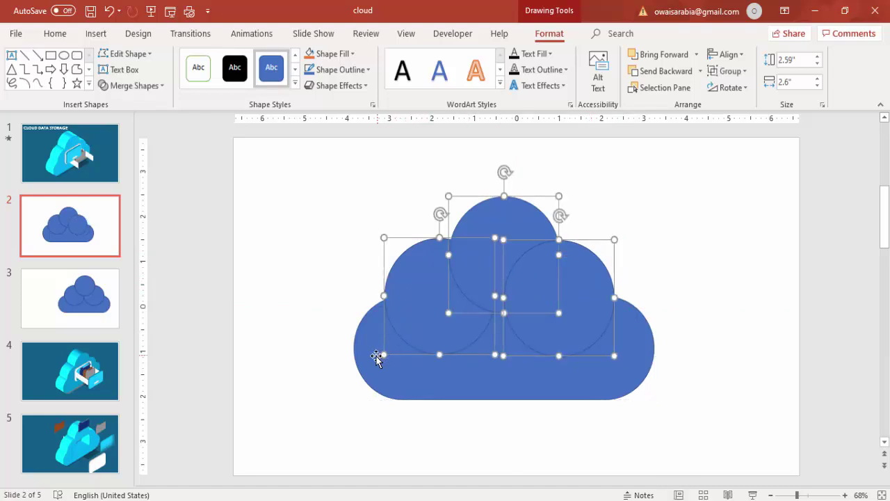
shift+click(378, 357)
click(149, 88)
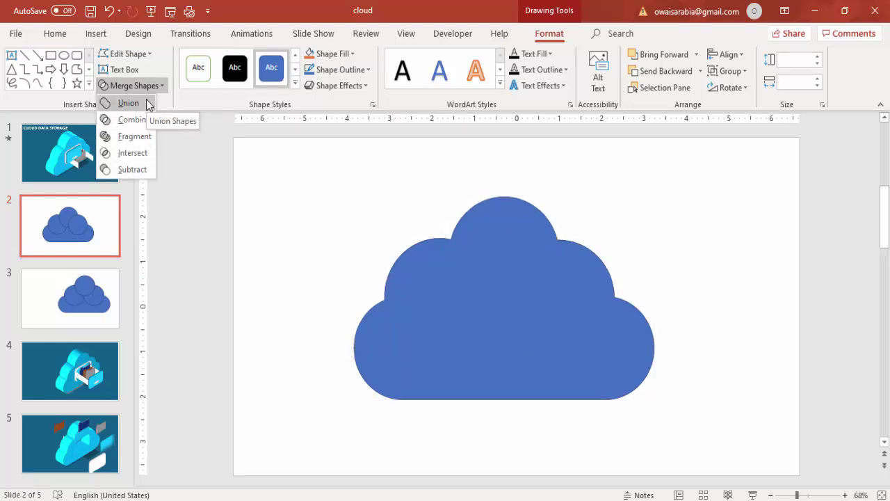
click(128, 102)
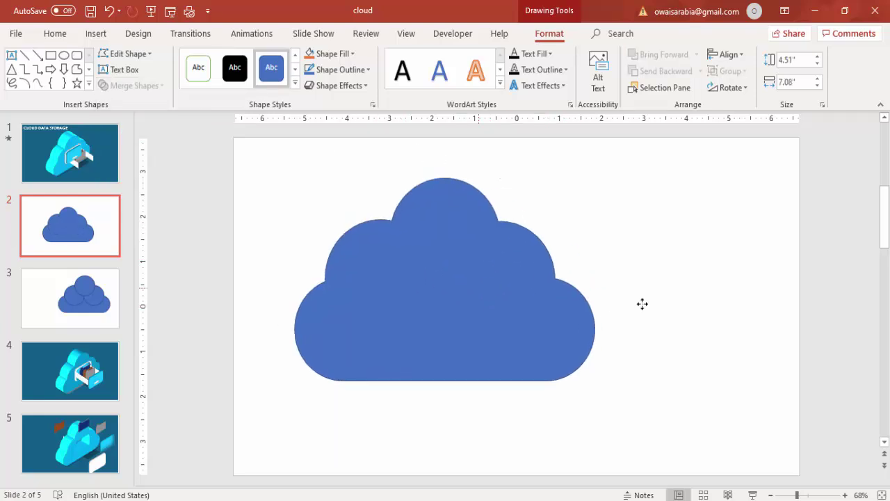
drag(473, 290, 519, 276)
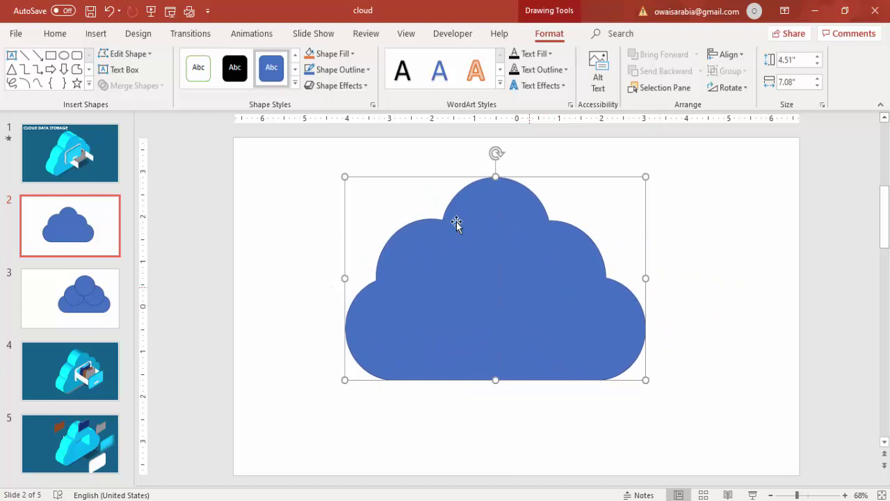
Remove the merged cloud's outline
click(348, 72)
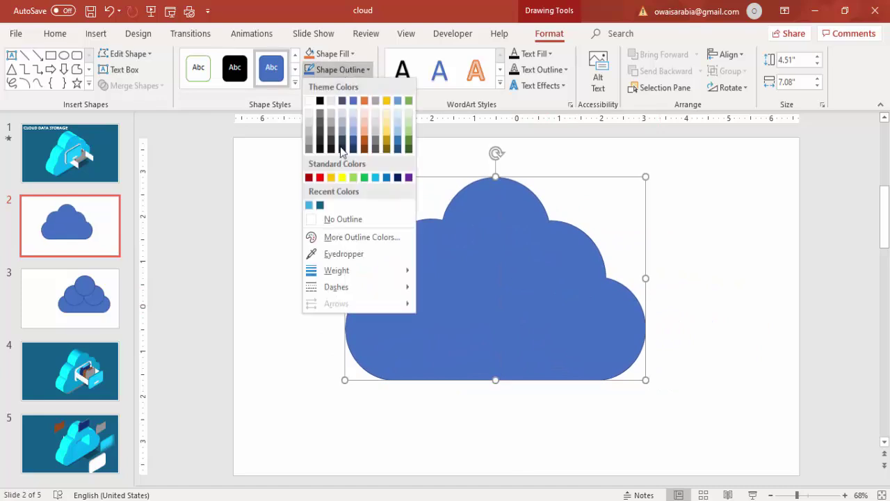
click(351, 219)
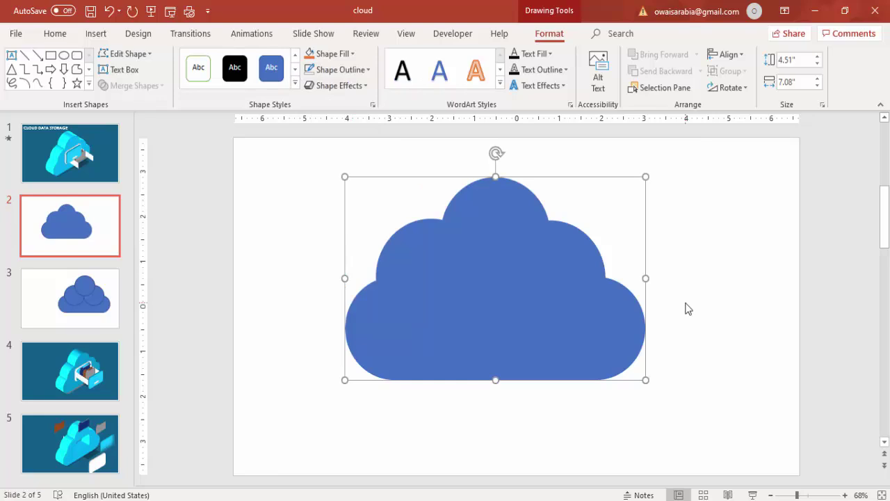
click(718, 336)
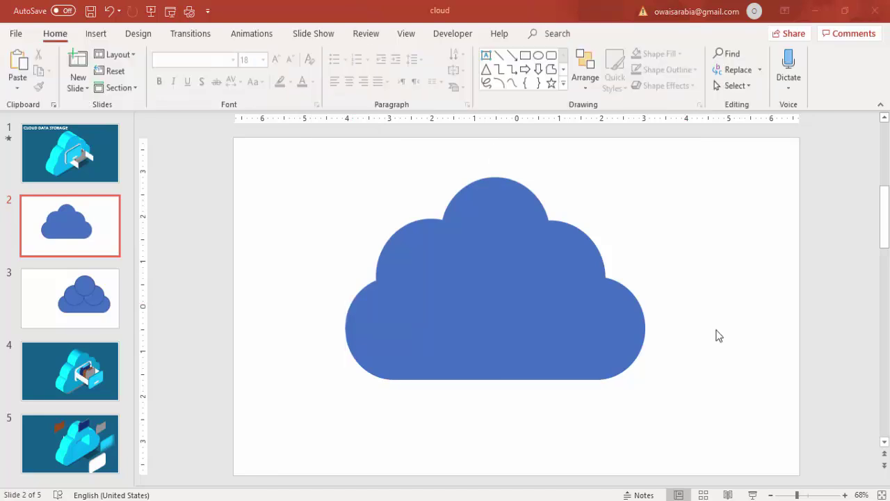
right_click(668, 223)
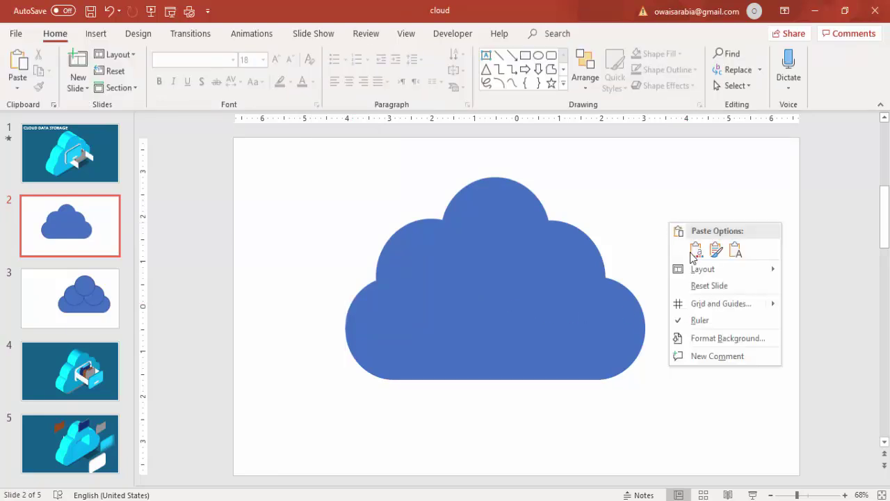
Set the slide 2 background colour to dark blue
click(729, 335)
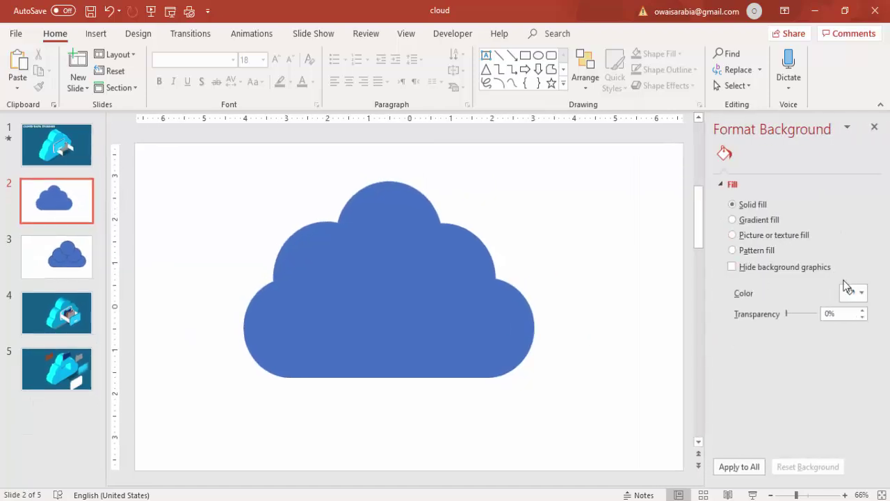
click(852, 293)
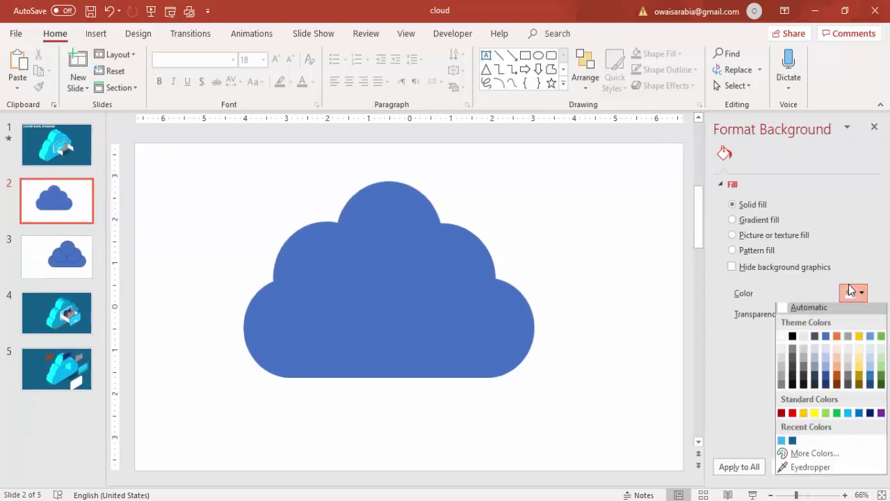
click(792, 443)
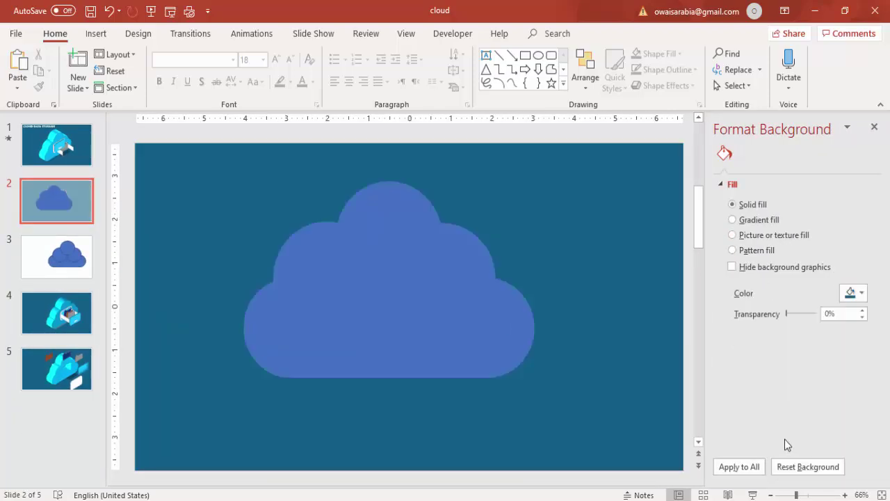
Fill the cloud with the light blue recent colour
click(471, 303)
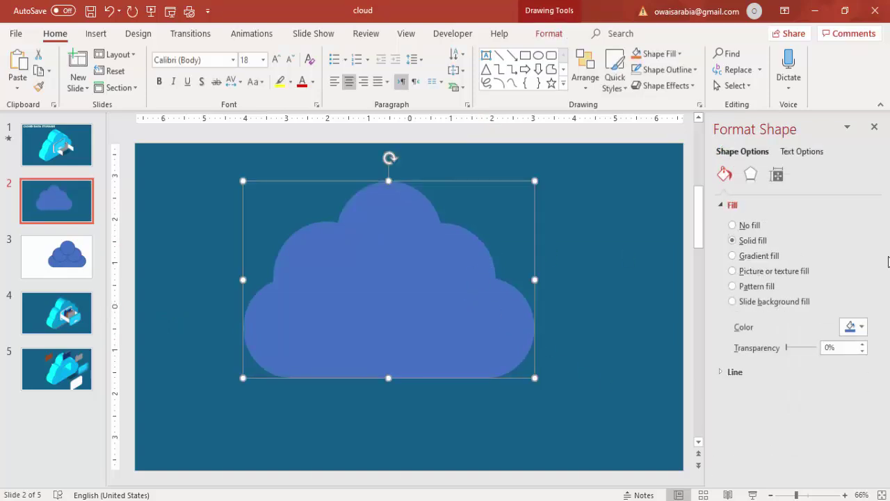
click(861, 322)
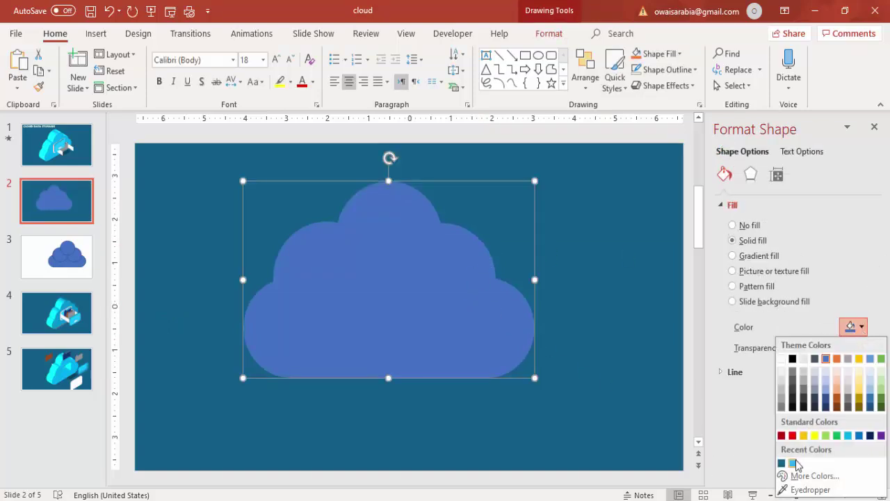
click(792, 464)
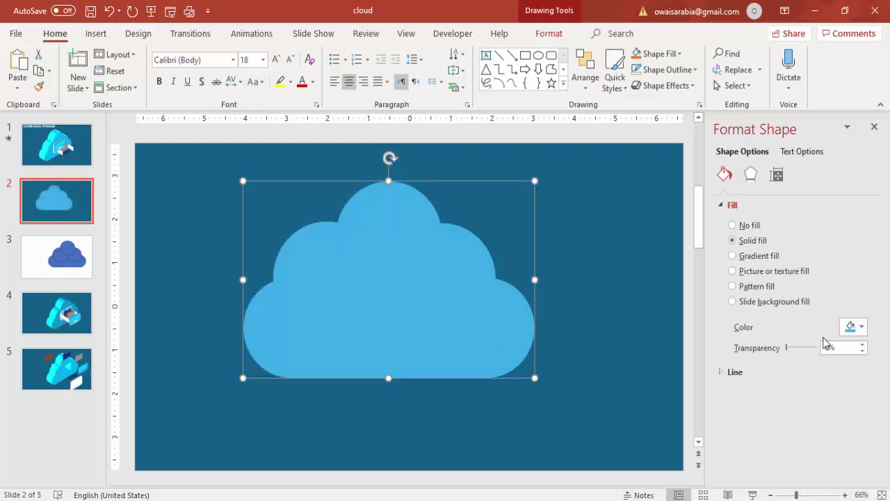
Apply the Isometric: Right Up 3-D rotation preset (X 315°, Y 35°) to the cloud
click(752, 179)
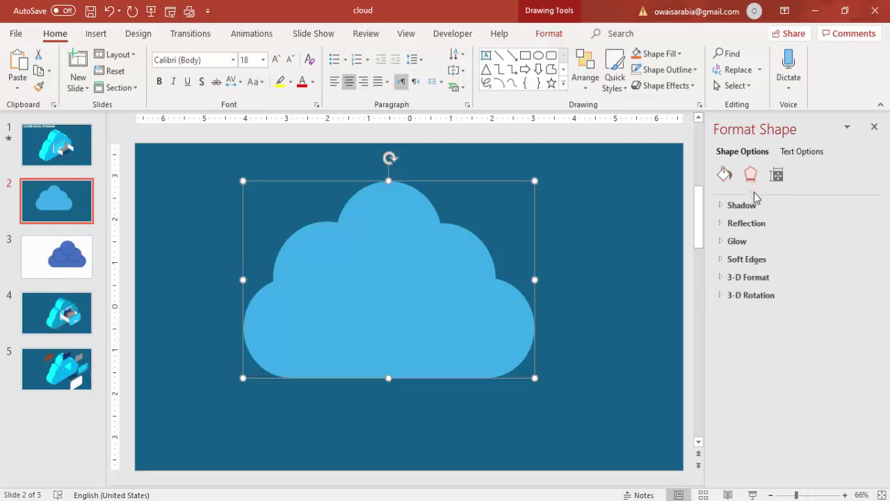
click(770, 299)
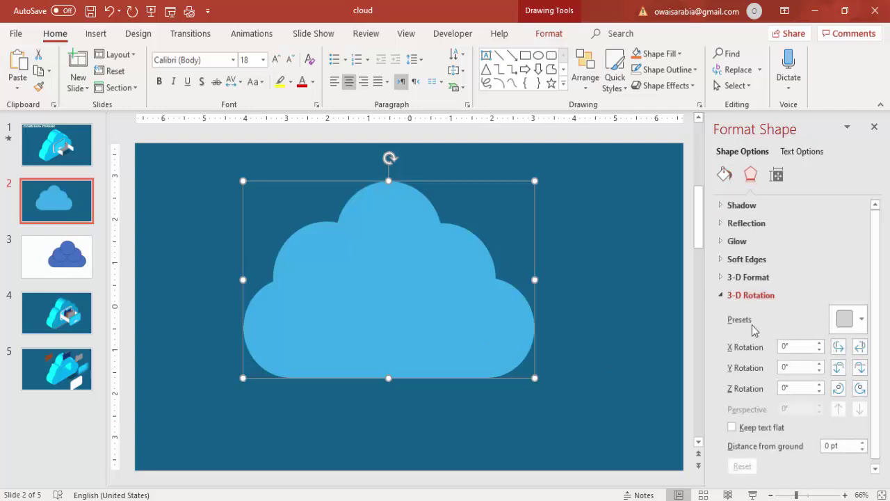
click(847, 326)
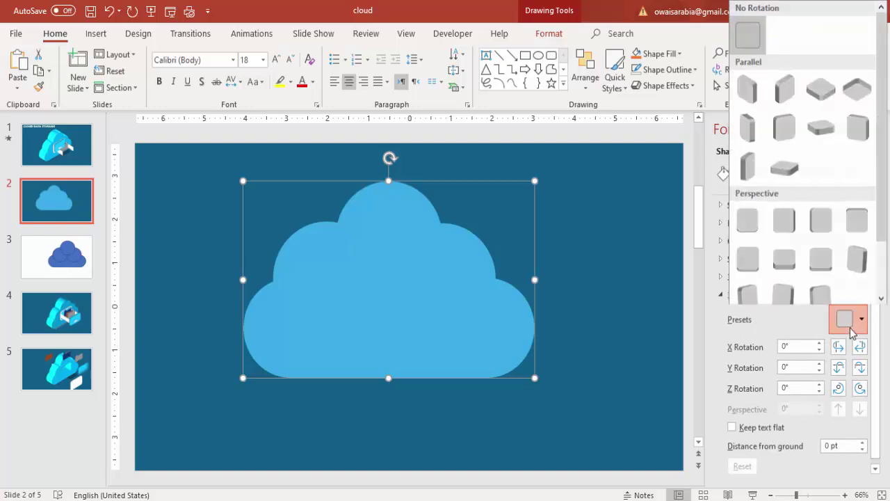
click(788, 94)
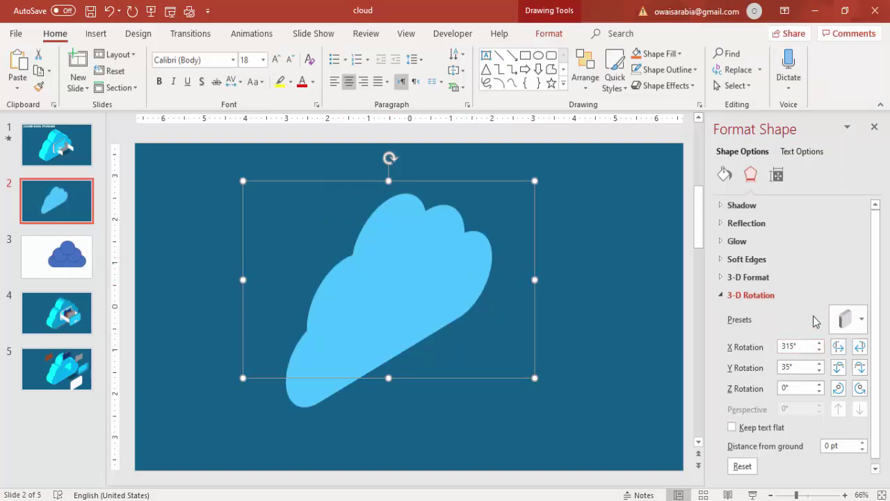
click(734, 277)
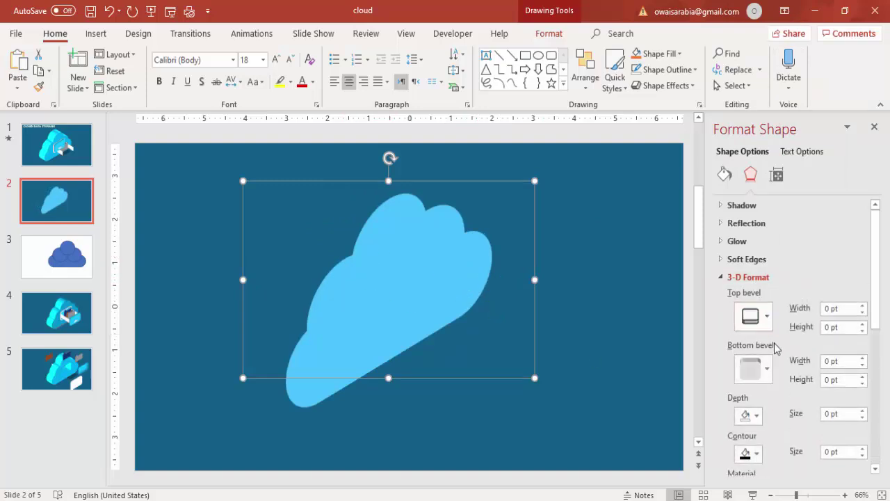
Give the cloud a 74.5 pt 3-D depth and nudge it slightly right and down
click(862, 411)
click(863, 411)
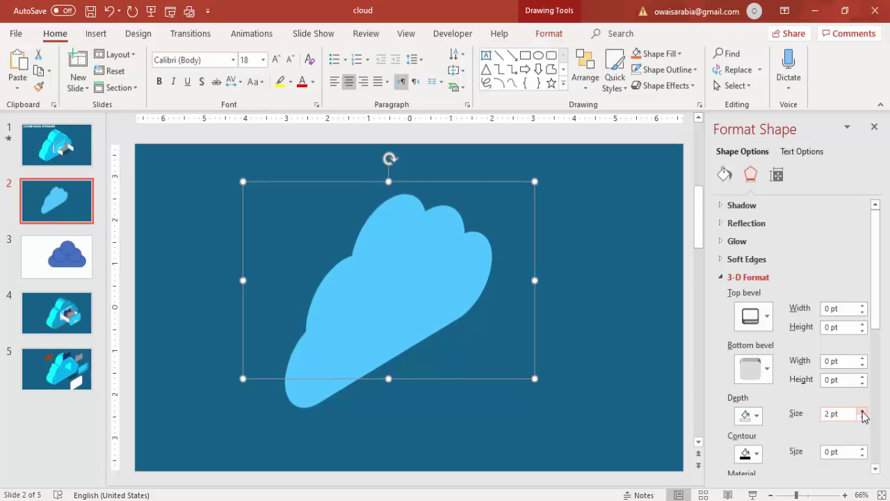
drag(863, 412, 863, 414)
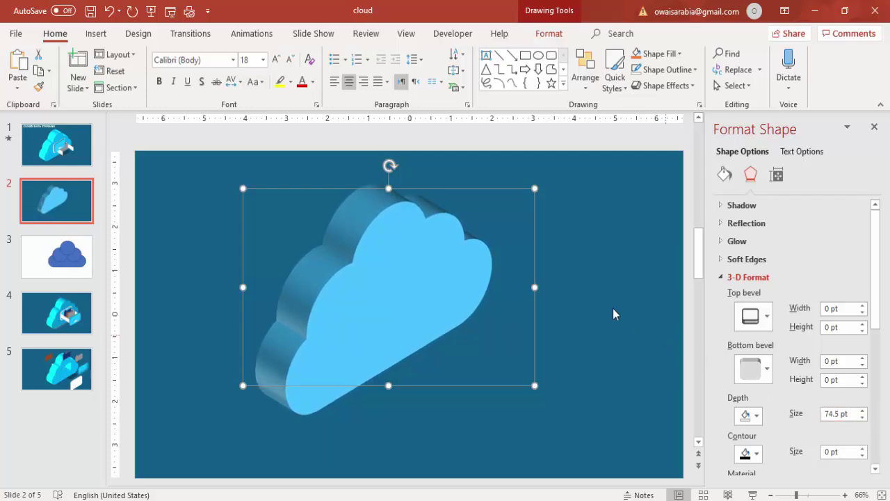
drag(440, 282, 460, 292)
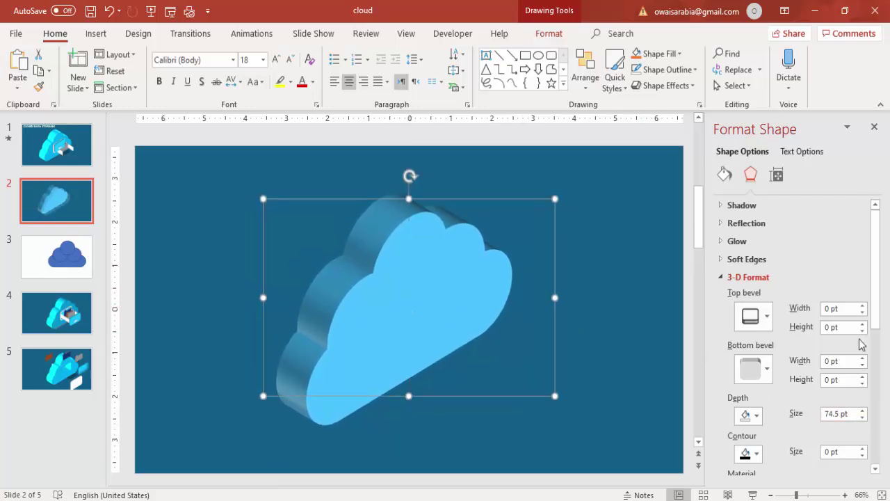
drag(881, 308, 869, 374)
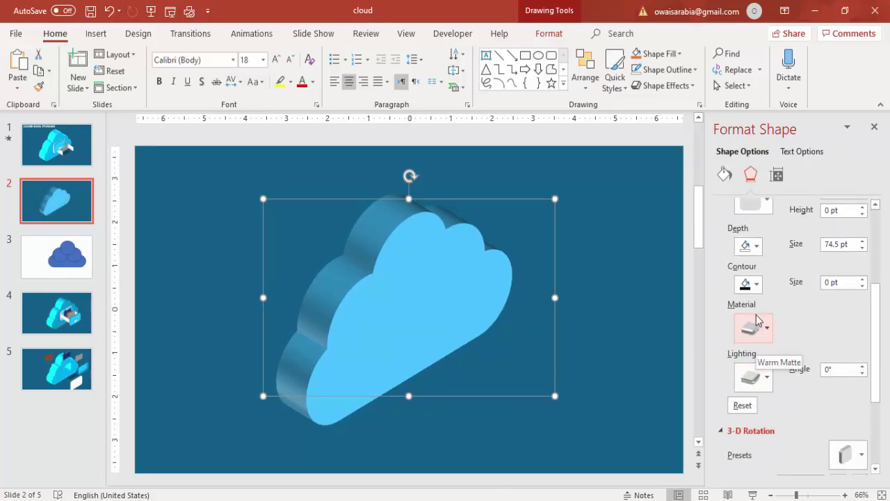
Give the cloud a special-effect material and a Special lighting preset, then move it toward the slide centre
click(757, 377)
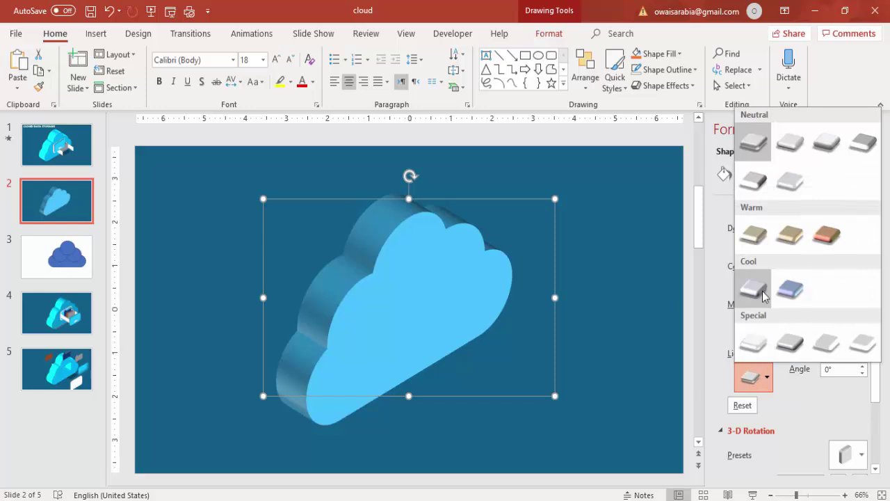
click(759, 298)
click(763, 322)
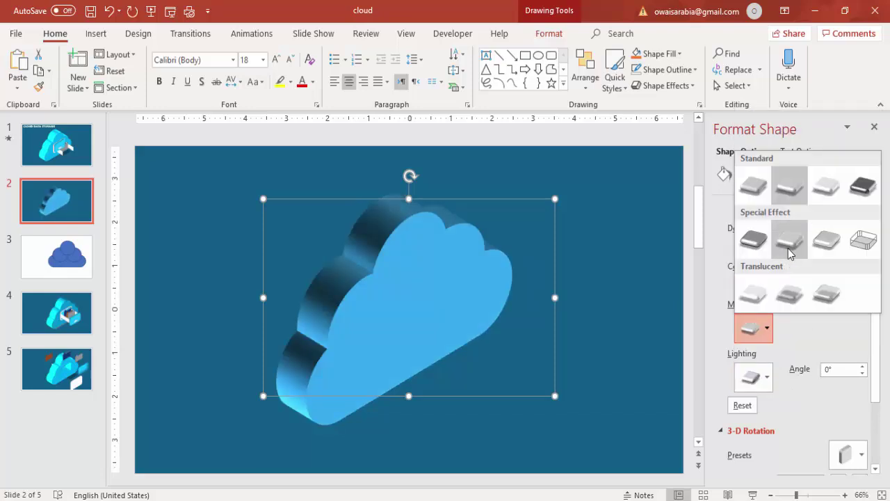
click(791, 251)
click(755, 377)
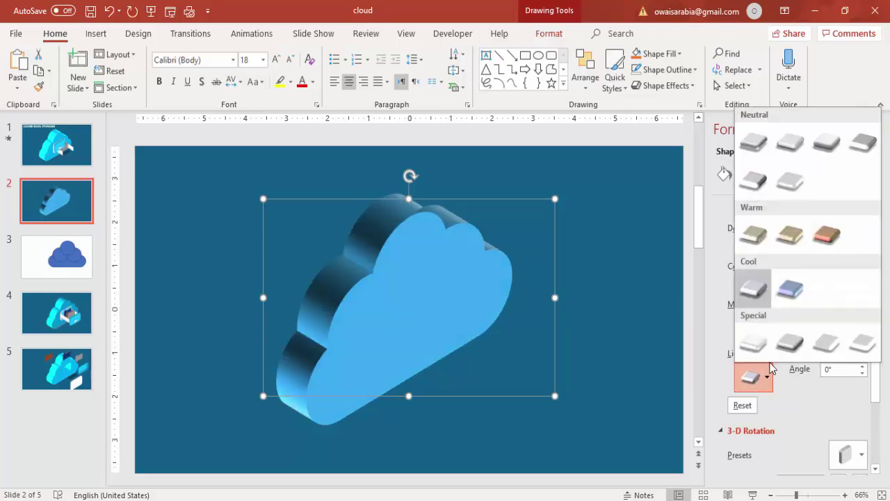
click(812, 344)
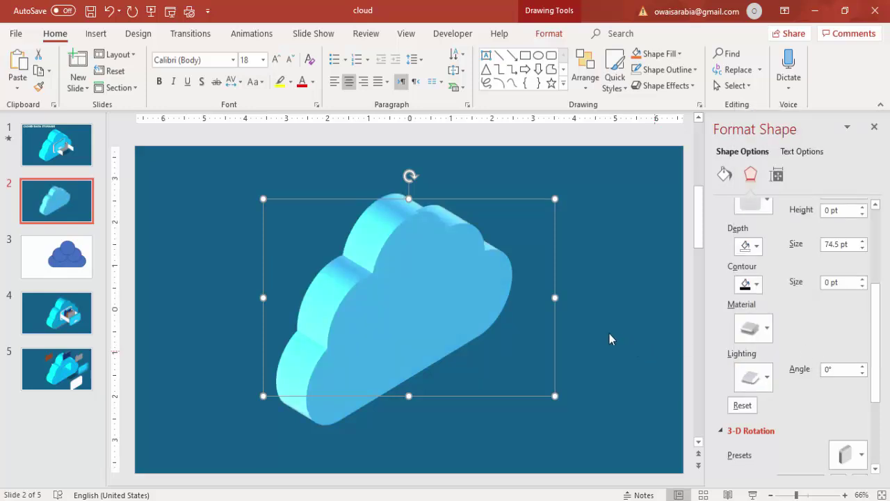
mouse_move(461, 302)
mouse_down()
mouse_move(468, 309)
mouse_move(469, 299)
mouse_up()
click(591, 298)
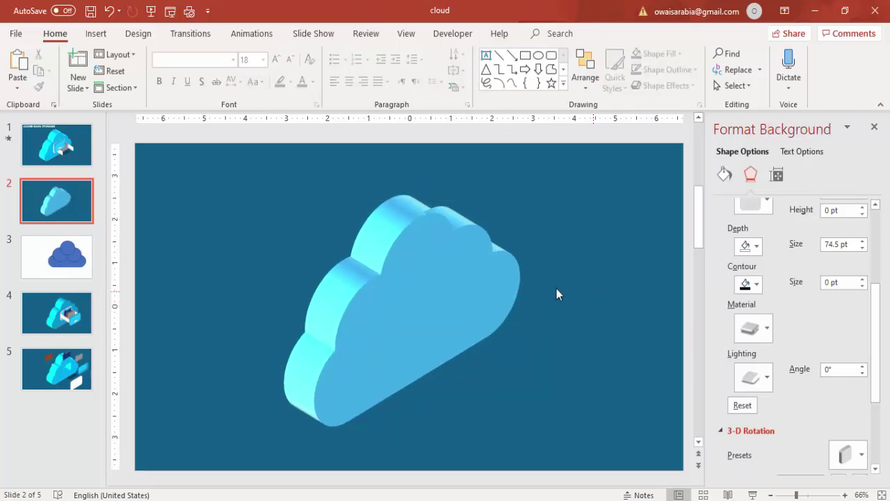
Draw a 2.24" by 3.81" rounded rectangle and place it over the cloud's front
click(96, 33)
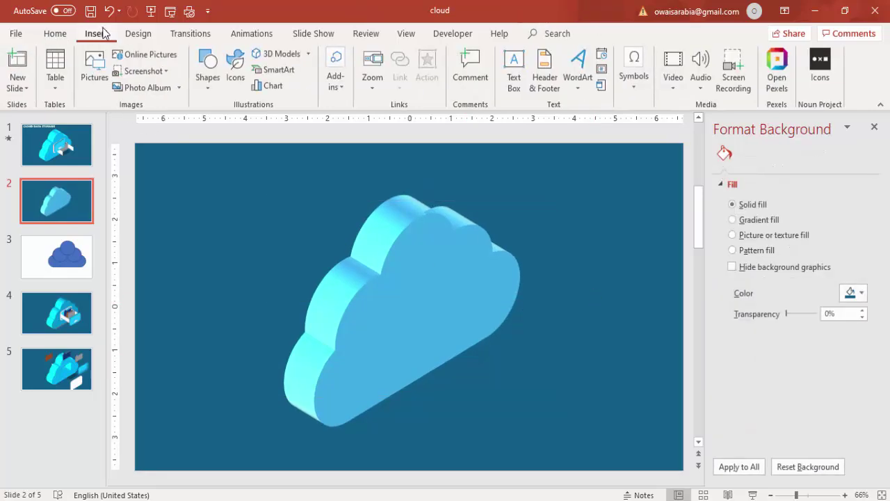
click(204, 89)
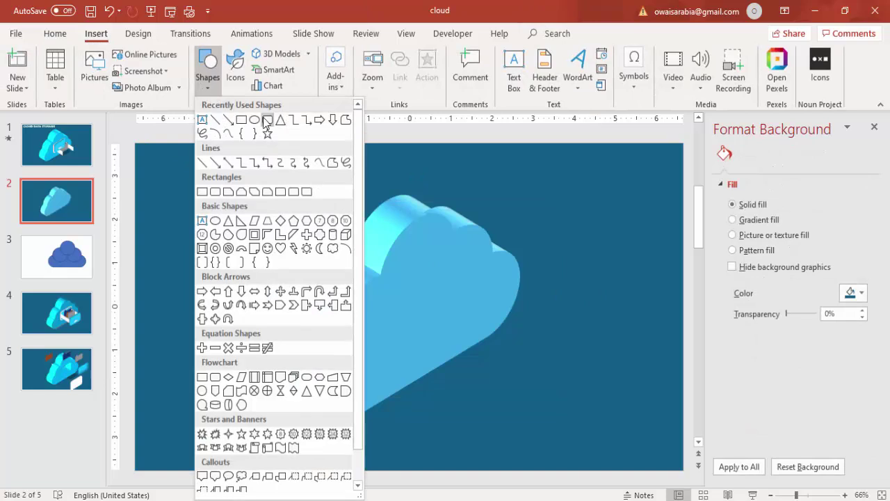
click(215, 192)
drag(226, 215, 383, 313)
drag(304, 234, 389, 284)
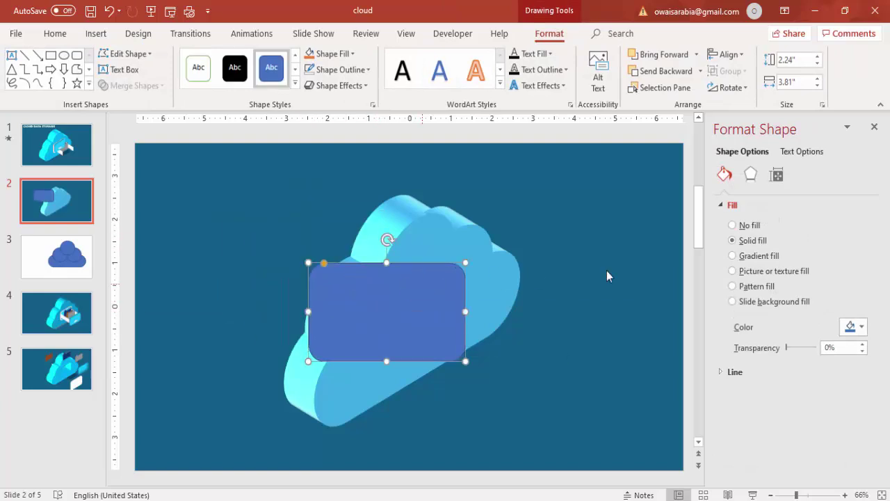
click(751, 175)
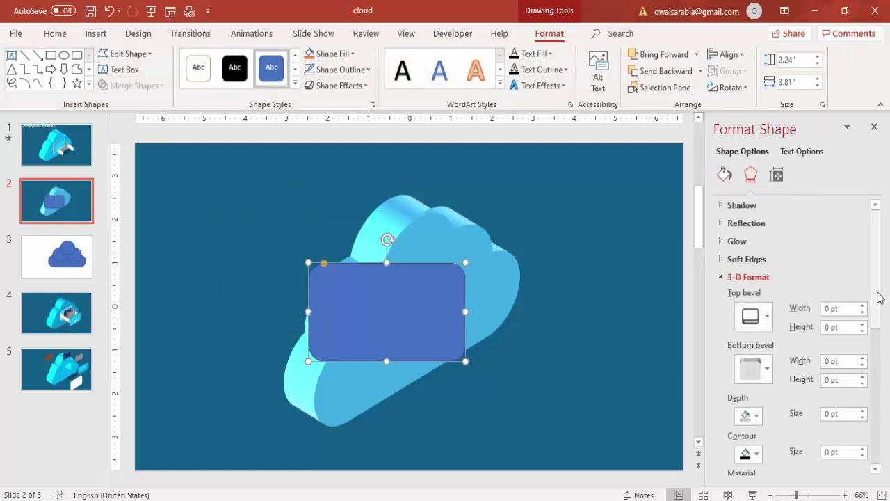
Rotate the rectangle to Isometric: Right Up and fit it at 1.98" by 3.38" on the cloud's face
drag(876, 295, 877, 429)
click(845, 315)
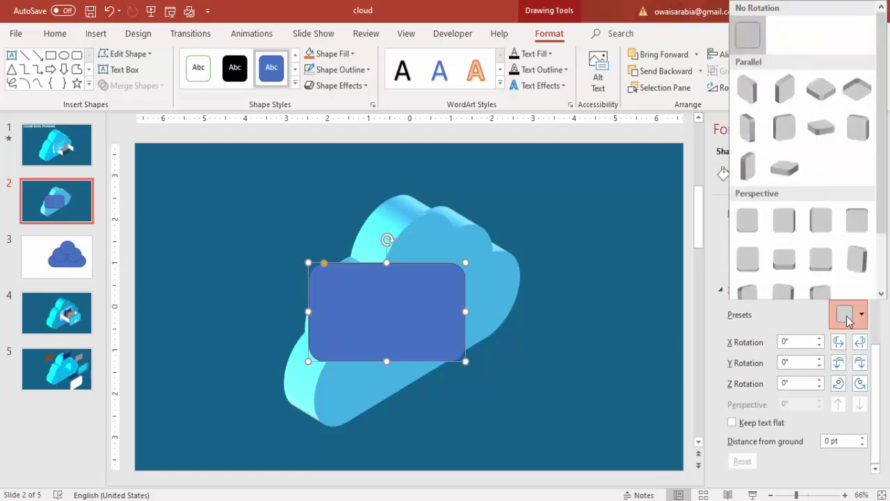
click(782, 99)
drag(404, 328, 430, 330)
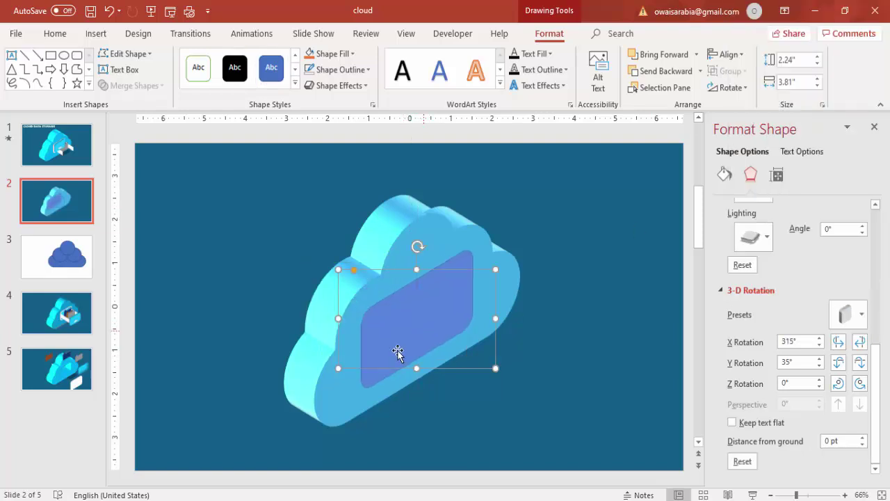
drag(338, 368, 356, 356)
drag(420, 316, 413, 309)
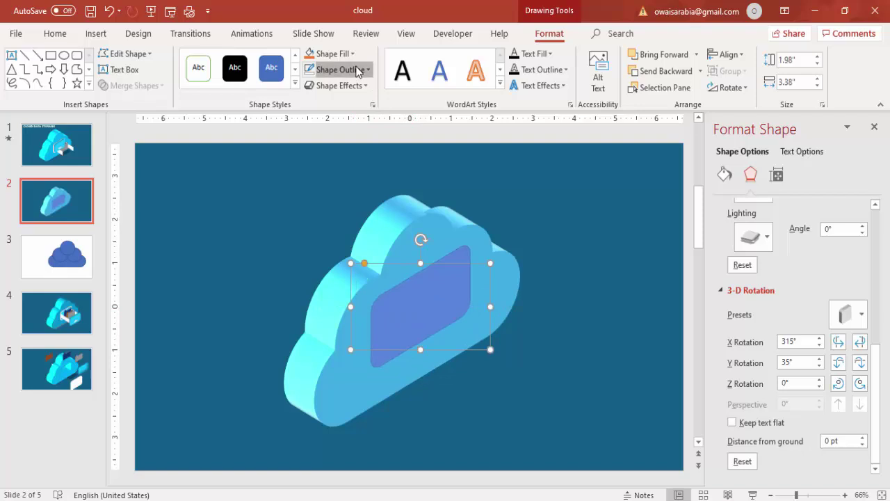
Remove the tilted rectangle's outline and fill it with white
click(360, 70)
click(344, 218)
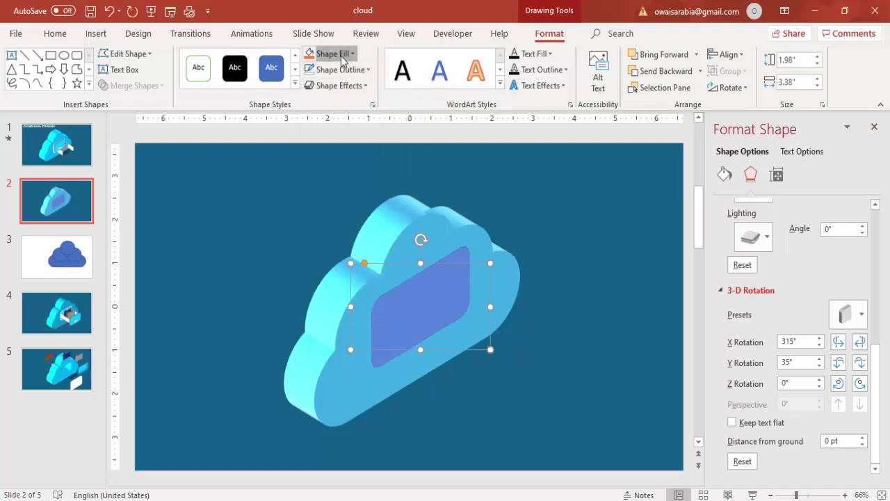
click(329, 54)
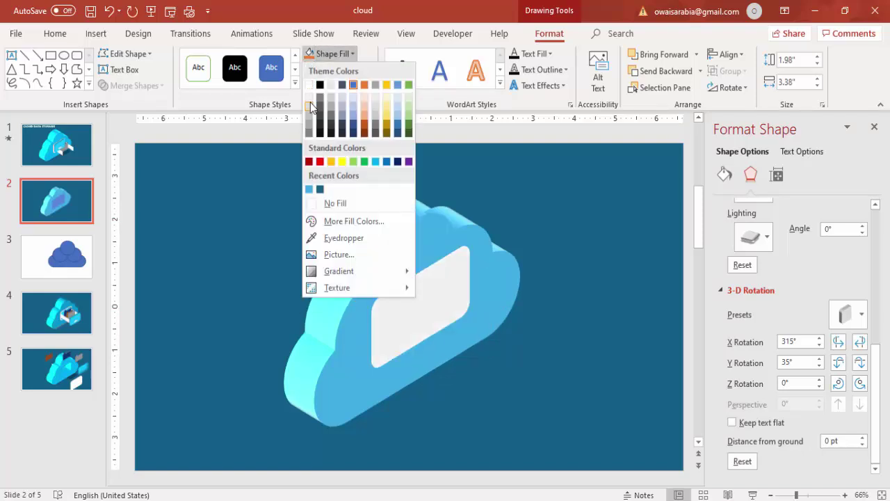
click(310, 101)
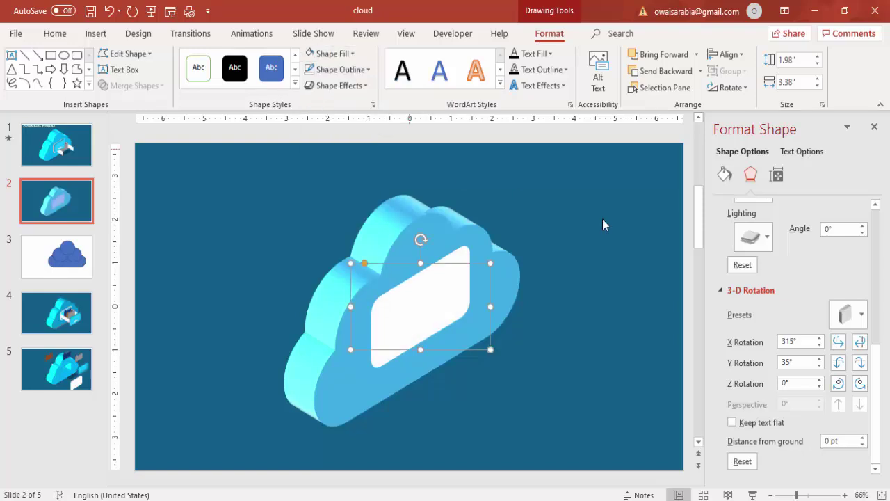
drag(875, 359, 873, 282)
Raise the white panel's 3-D depth to 14 pt so it shows a grey extruded edge
click(862, 272)
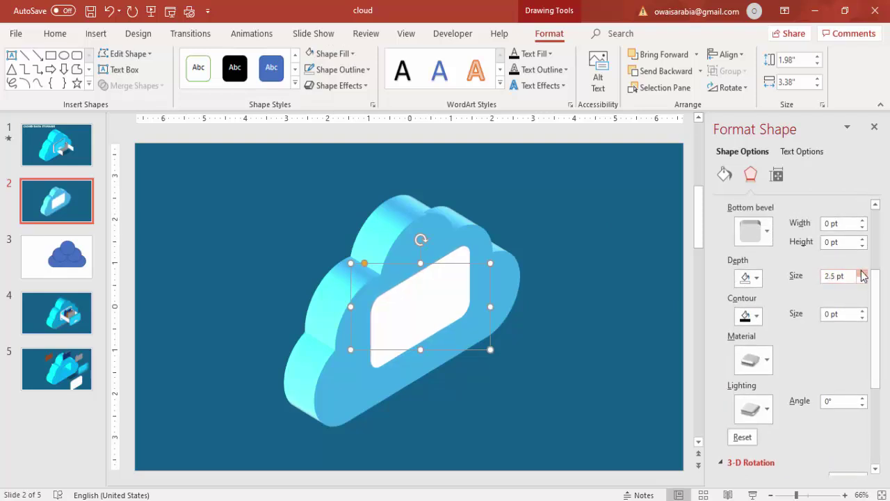
click(862, 272)
click(862, 273)
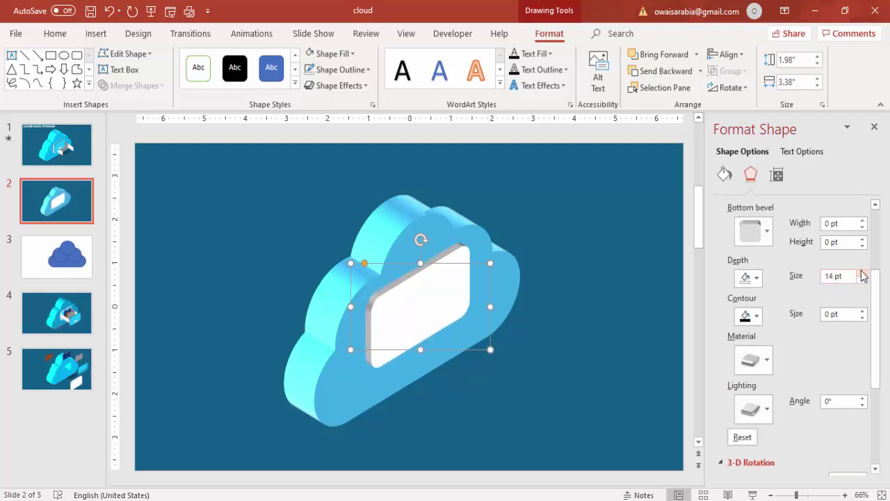